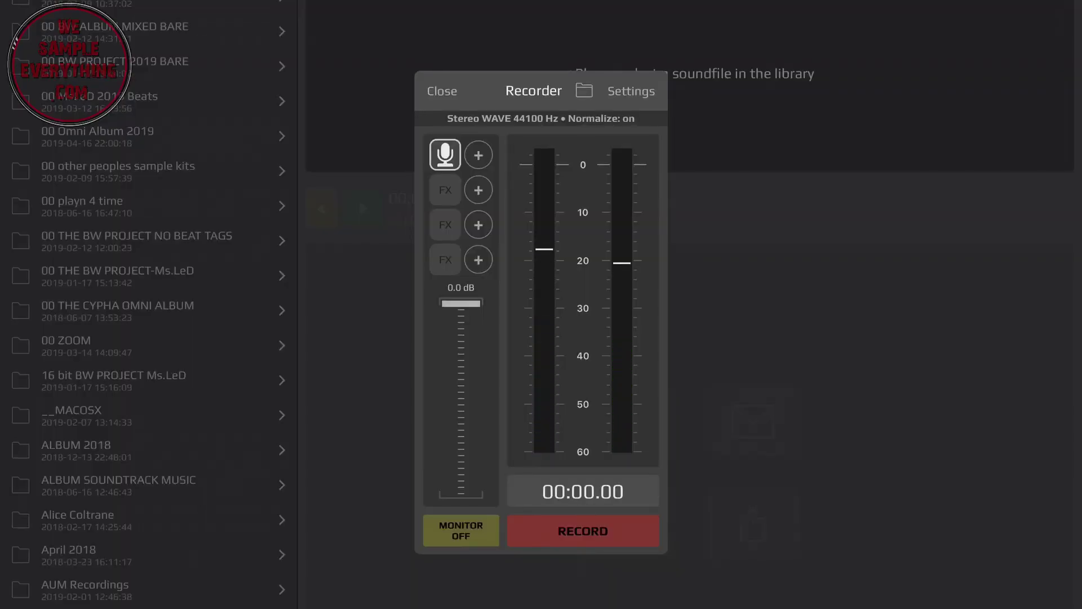
Start recording the Zoom's stereo input in AudioShare's recorder
left_click(582, 530)
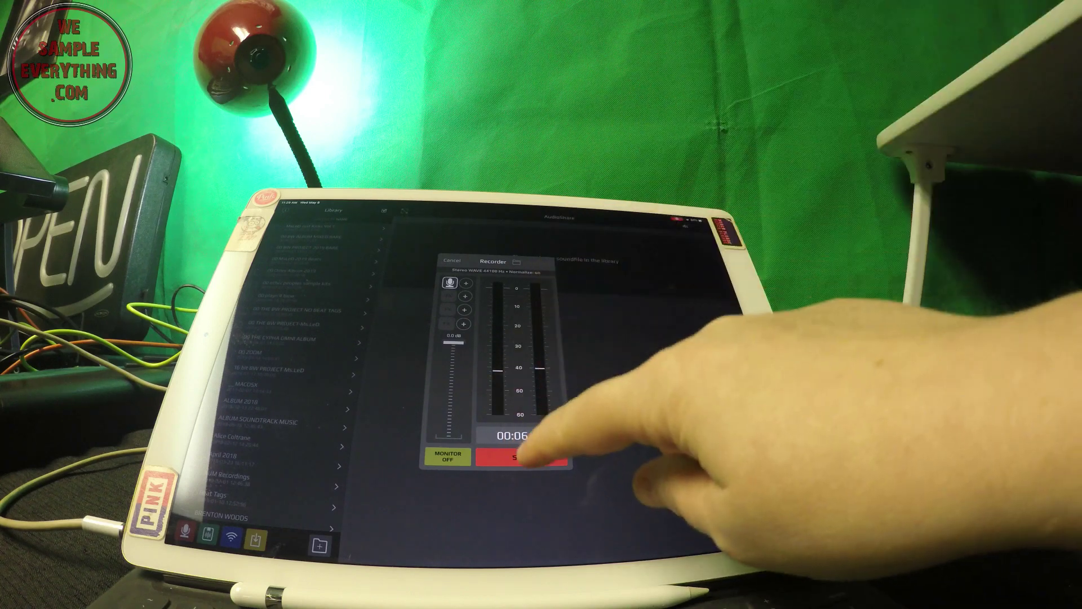
Save the AudioShare take and browse Beatmaker 3's recording sources for pad 1
left_click(522, 458)
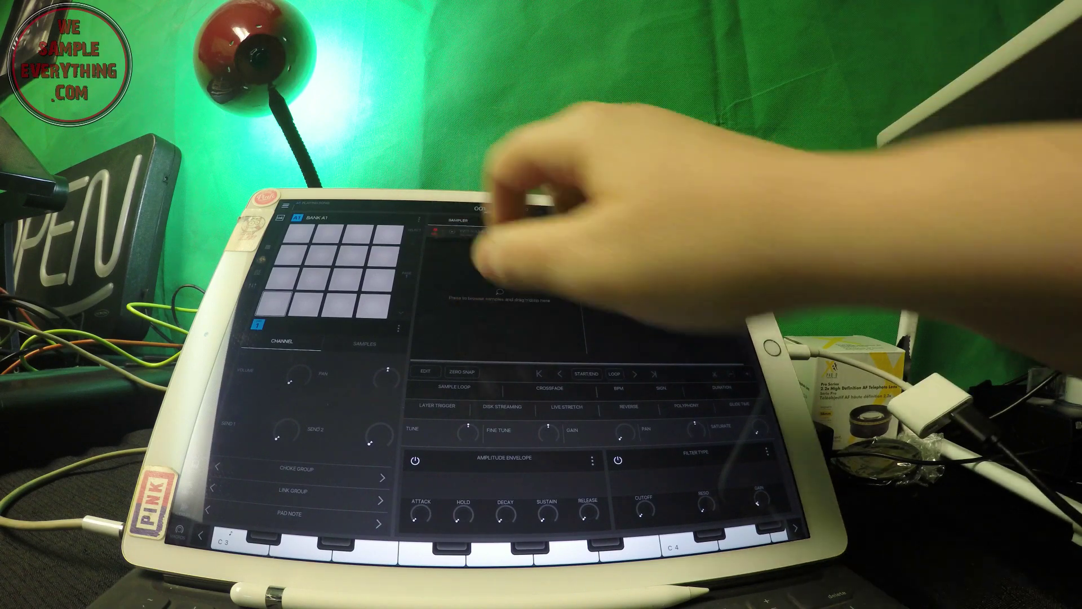
left_click(462, 230)
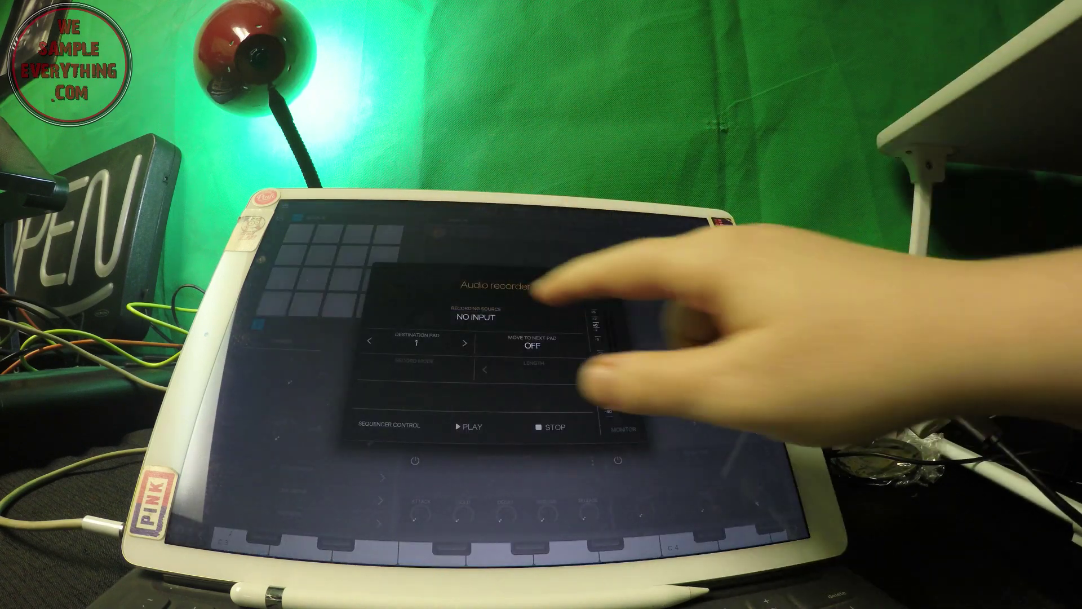
left_click(476, 316)
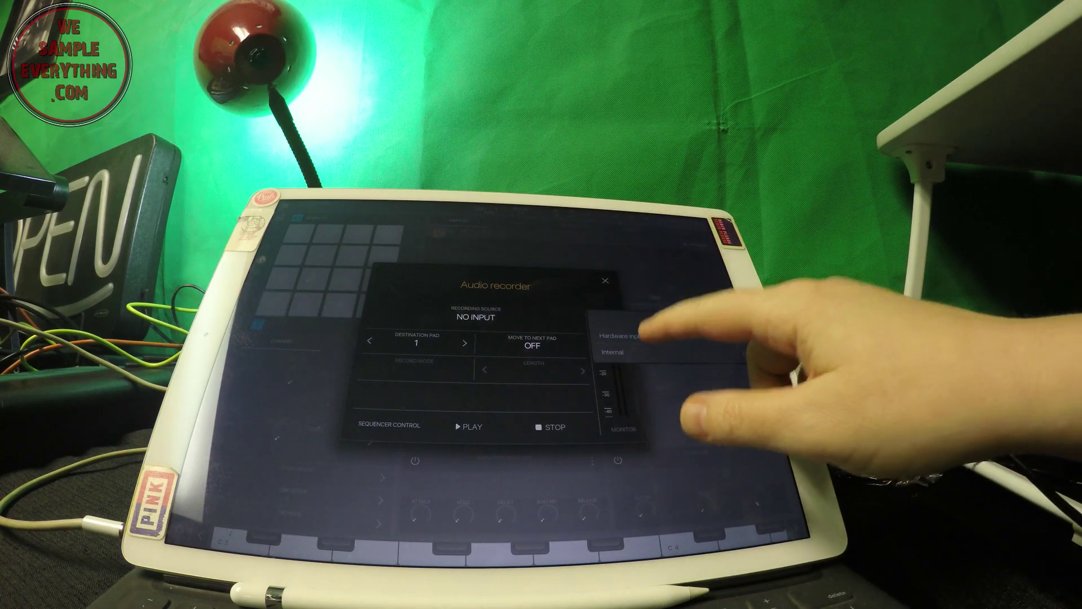
left_click(622, 335)
left_click(622, 336)
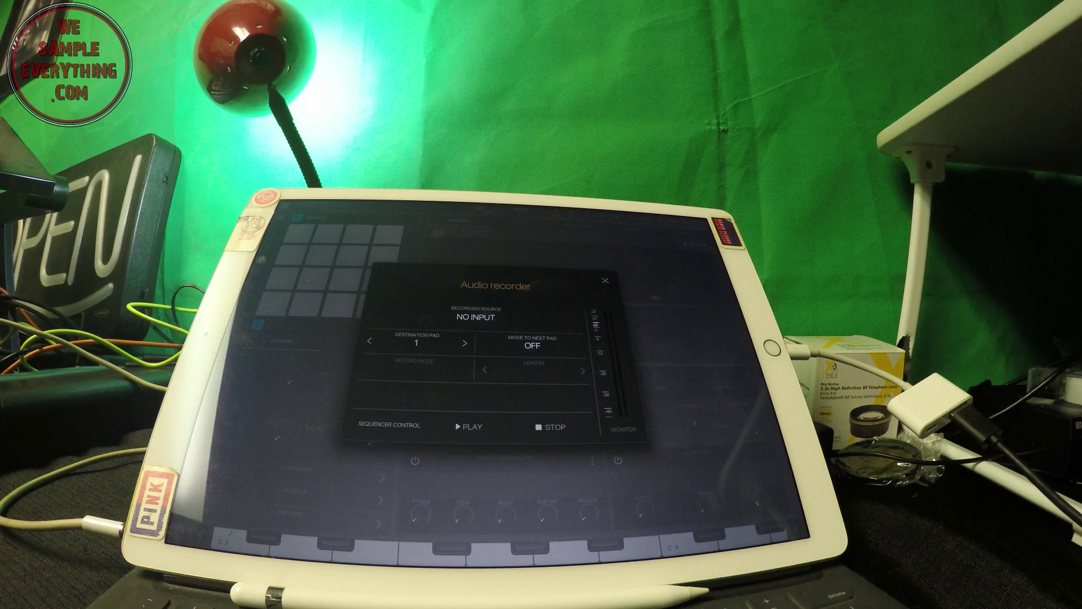
Arm pad 1 to record from H4 1+2, starting above the -30 dB threshold
left_click(477, 316)
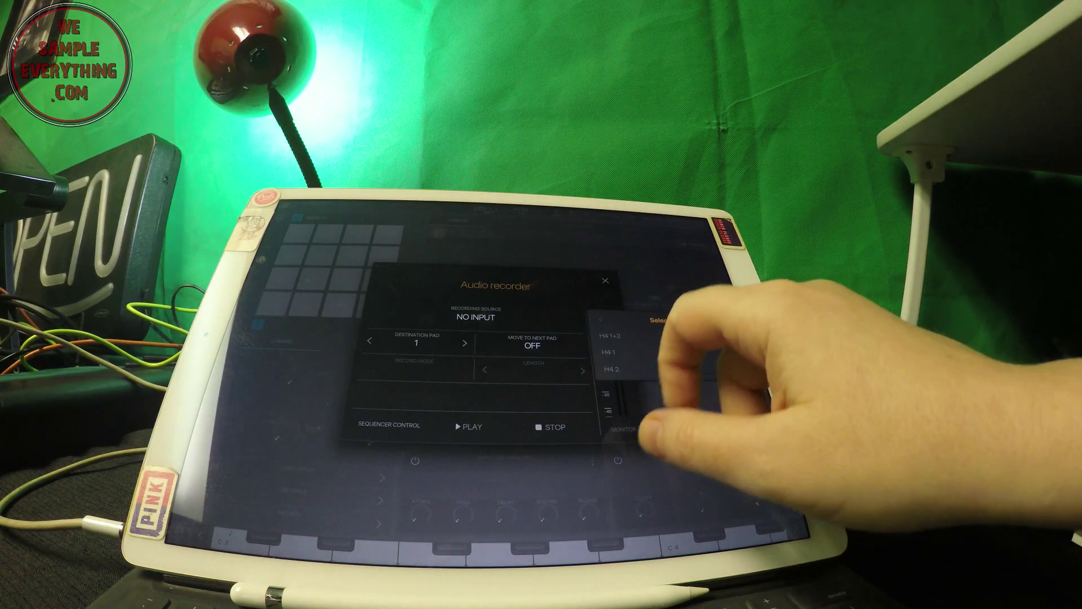
left_click(611, 335)
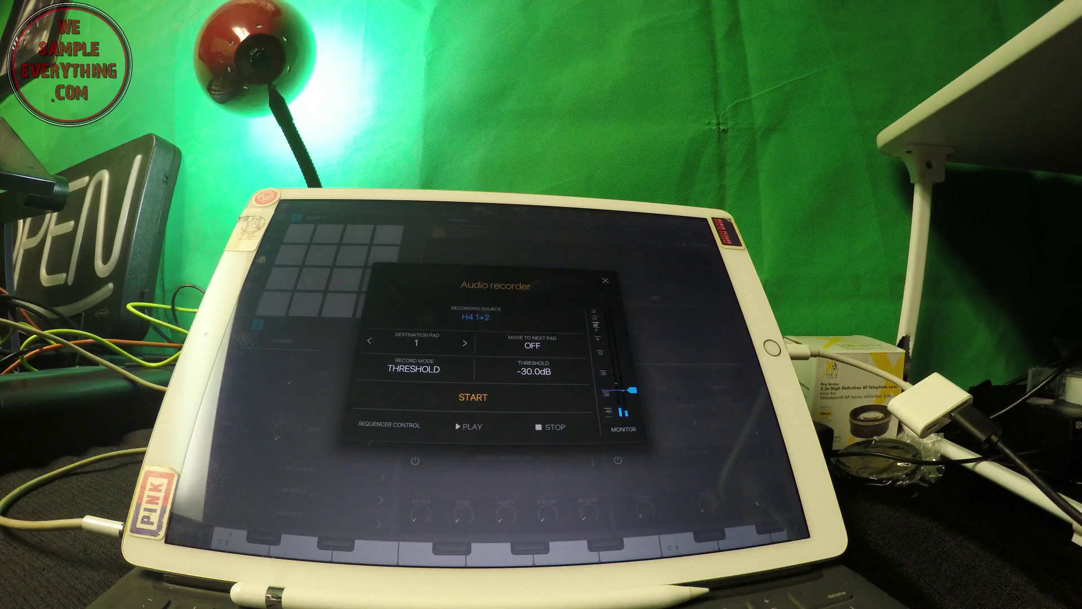
left_click(501, 418)
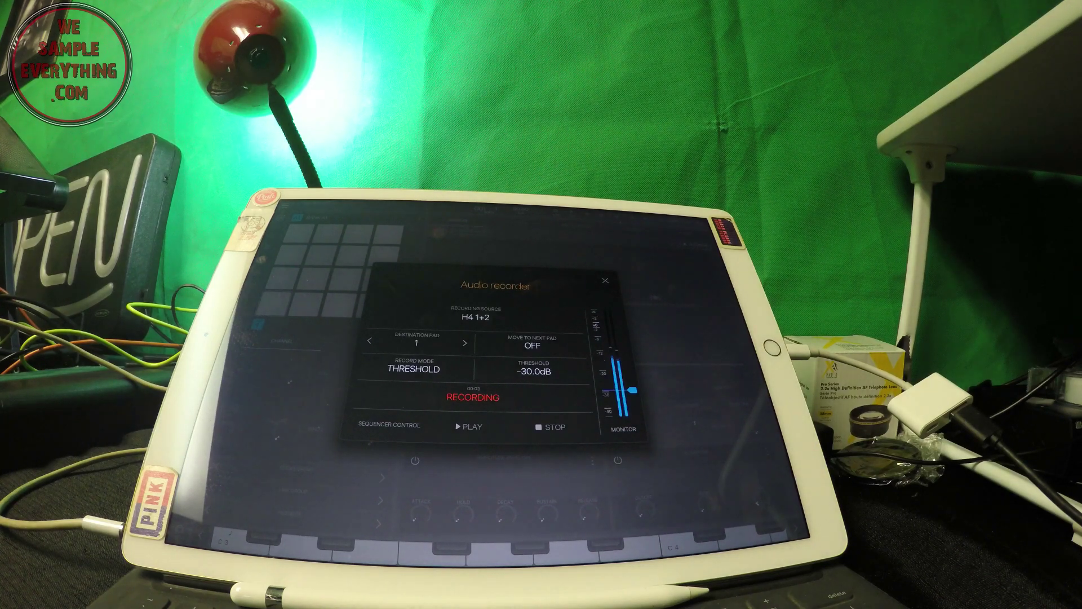
Stop recording so pad 1's stereo H4 take appears as a waveform in the Sampler
left_click(605, 280)
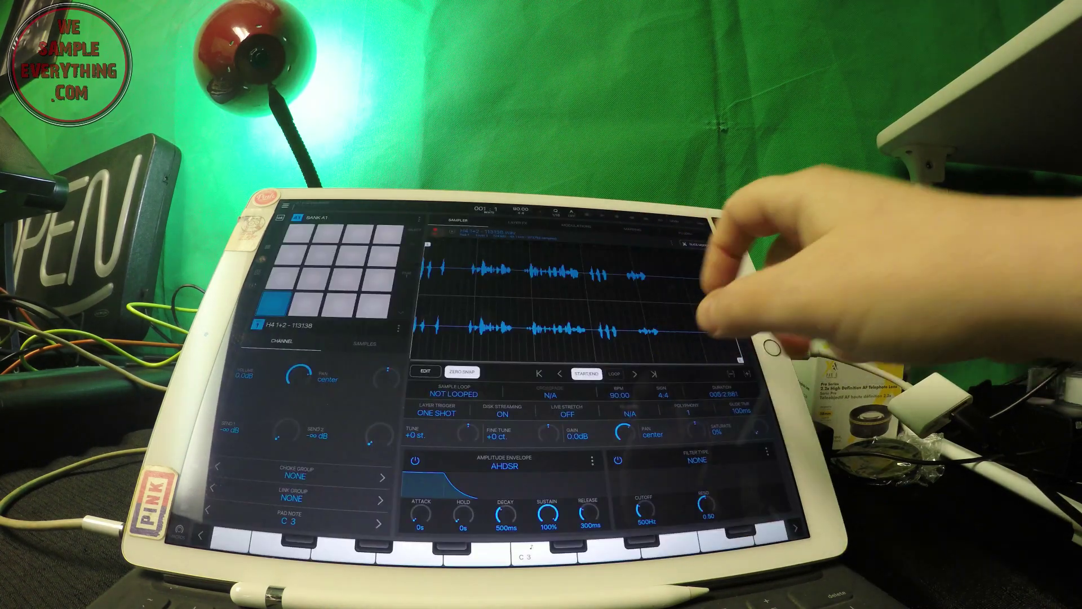